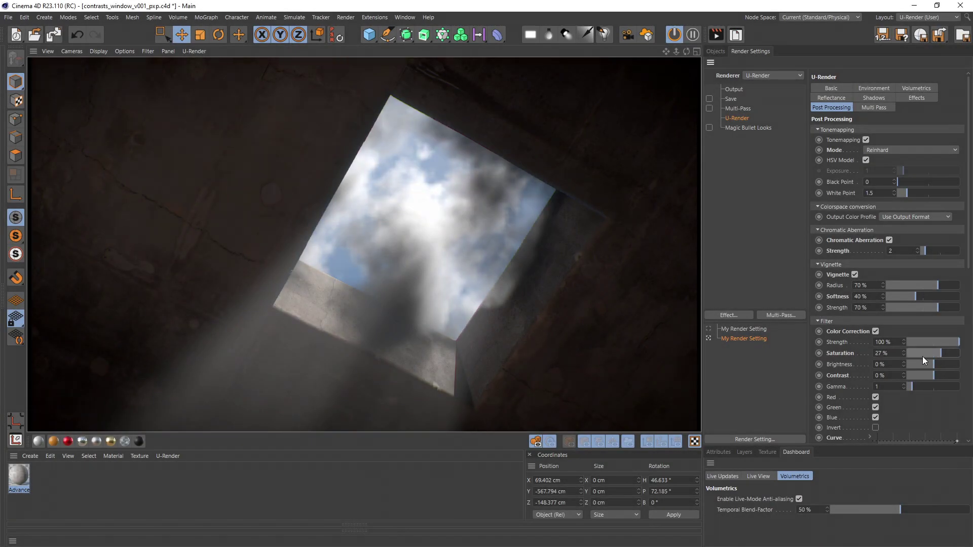
Lower the Filter Saturation toward grey, then toggle Color Correction off and on to compare with the colour version.
drag(923, 357, 919, 357)
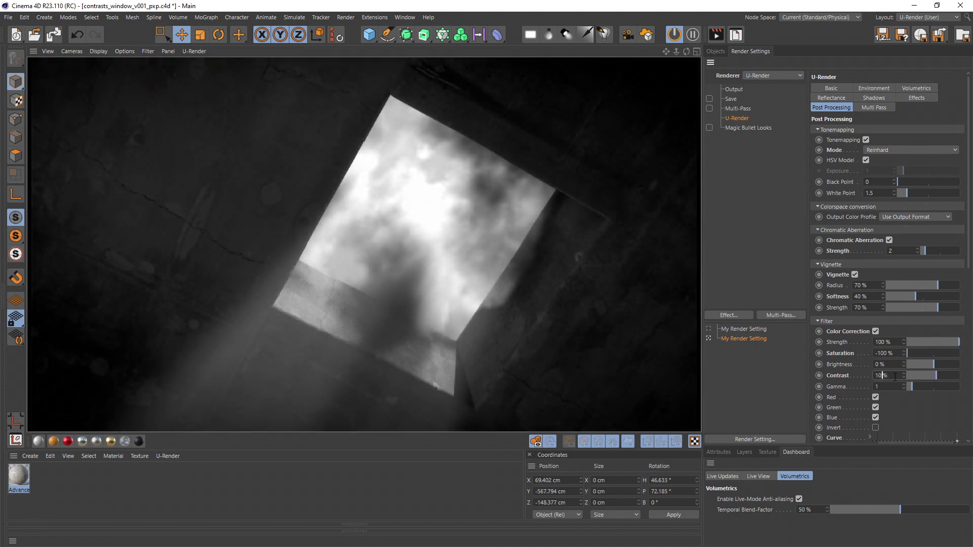
click(875, 331)
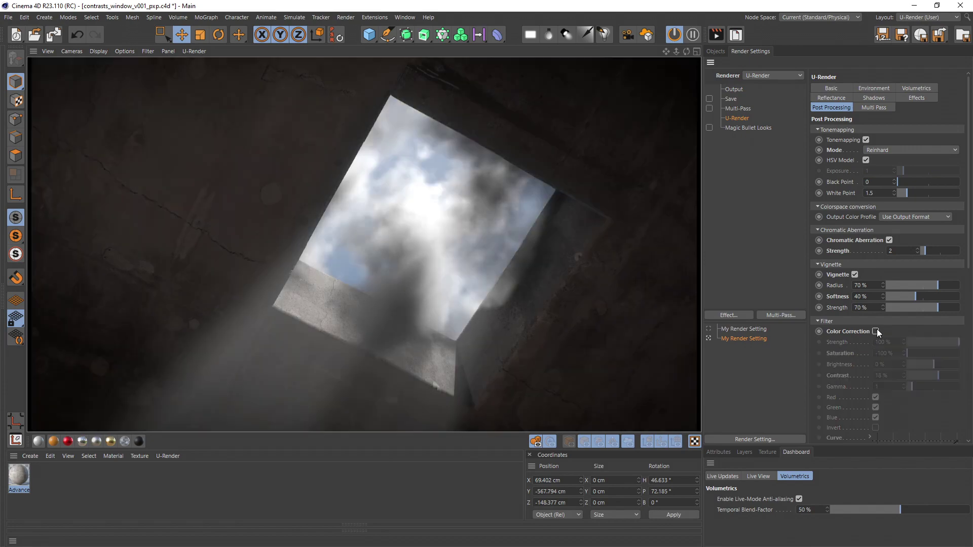
click(875, 331)
click(875, 332)
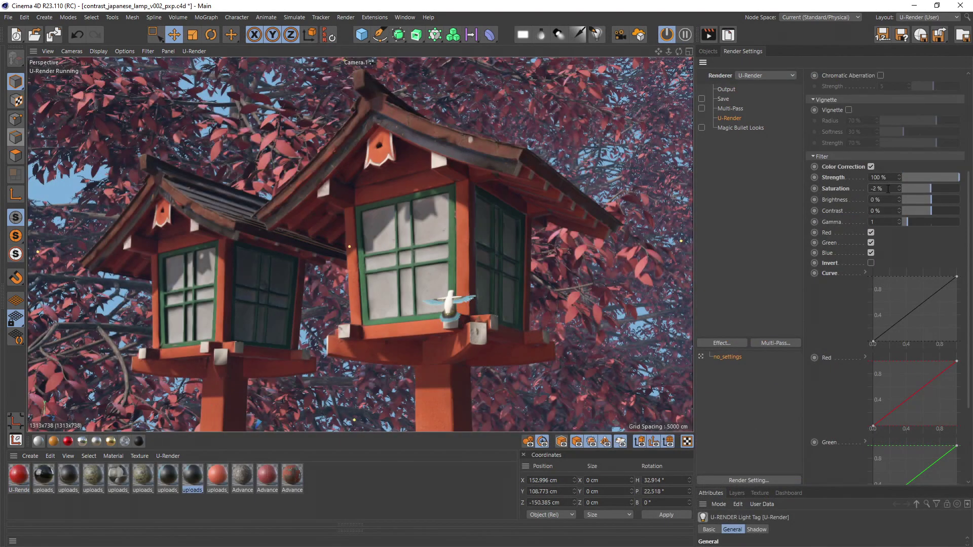
Set Filter Saturation to -98 and apply the S-curve preset to the tone curve.
text(-98)
key(Return)
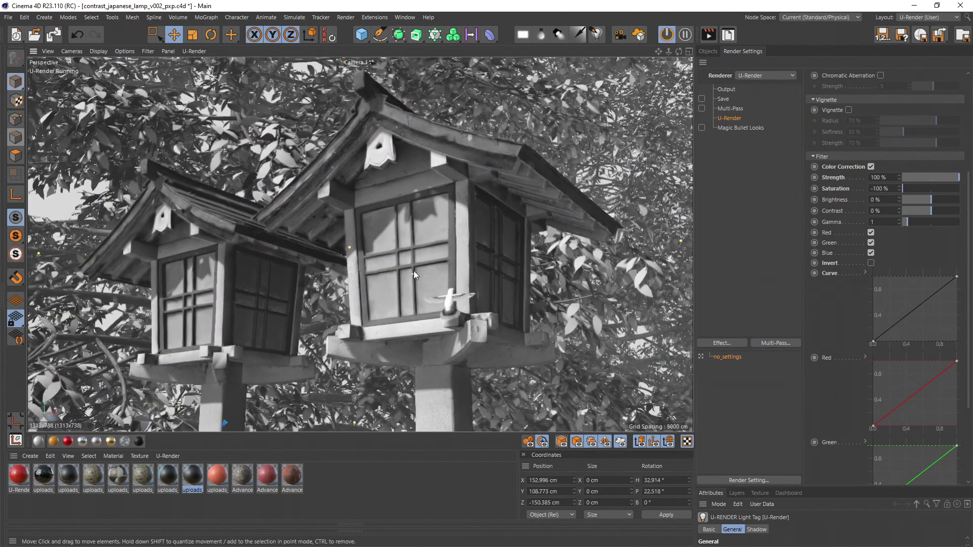
right_click(903, 300)
click(922, 467)
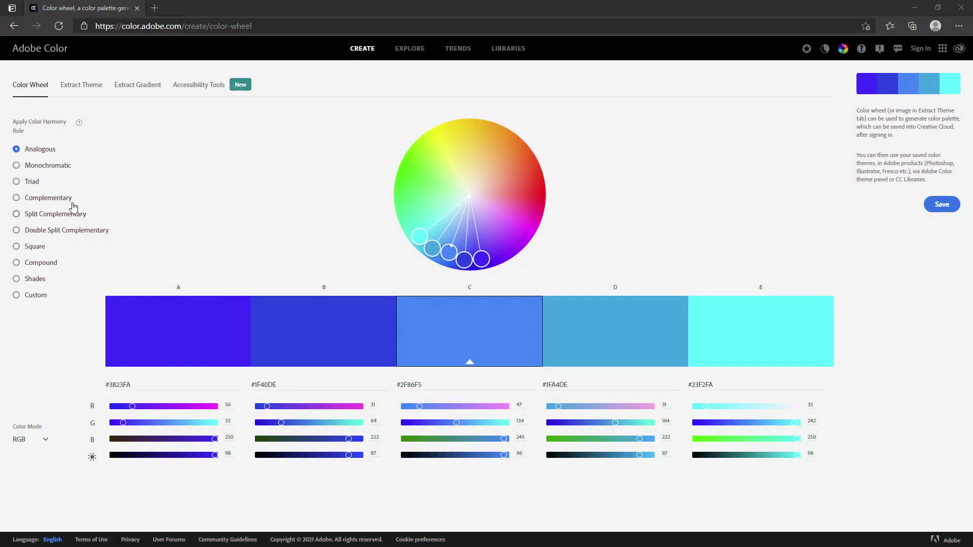
Use the Complementary harmony rule and rotate the base colour from blue to green.
click(17, 197)
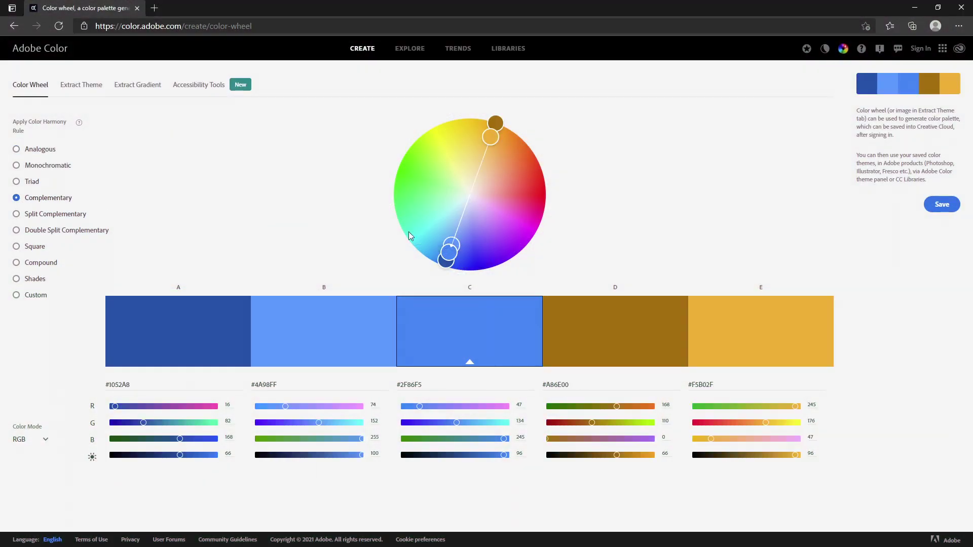
drag(447, 251, 441, 180)
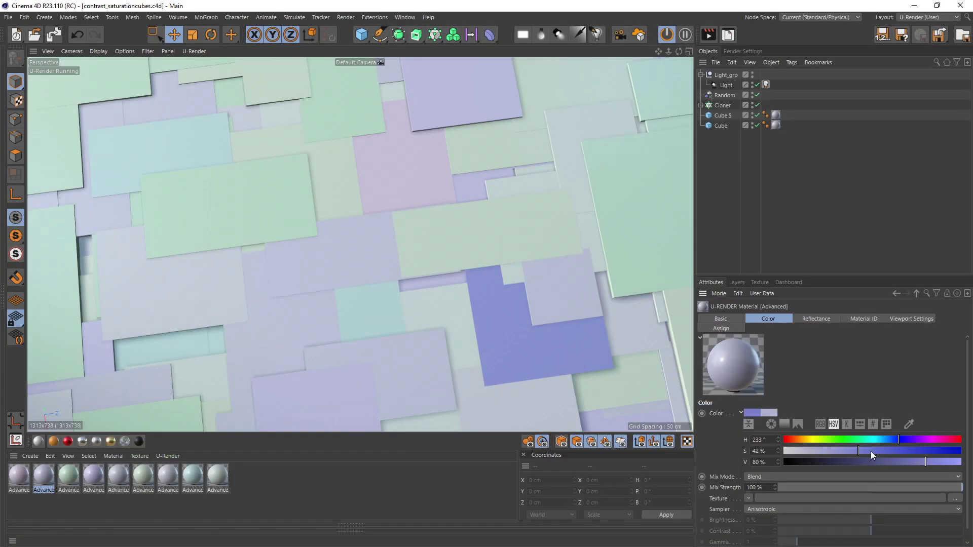
Boost the blue material's saturation, then the first material's, so a second cube turns purple.
drag(870, 451, 949, 451)
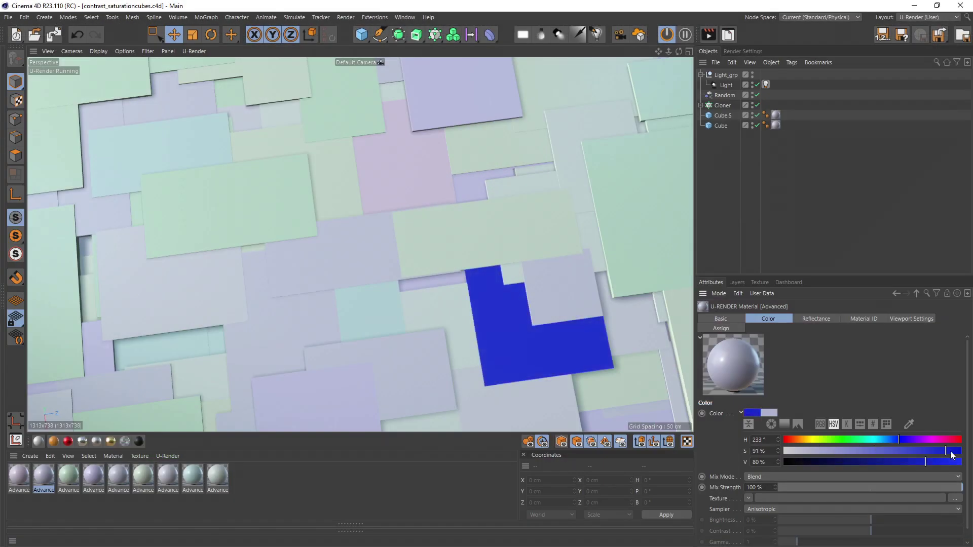
click(19, 475)
drag(837, 451, 944, 452)
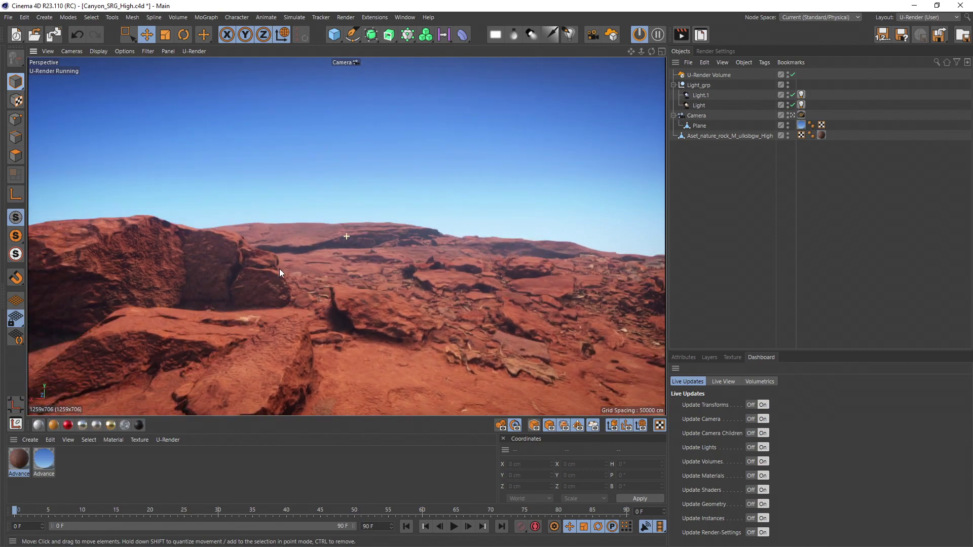
alt+drag(330, 254, 306, 251)
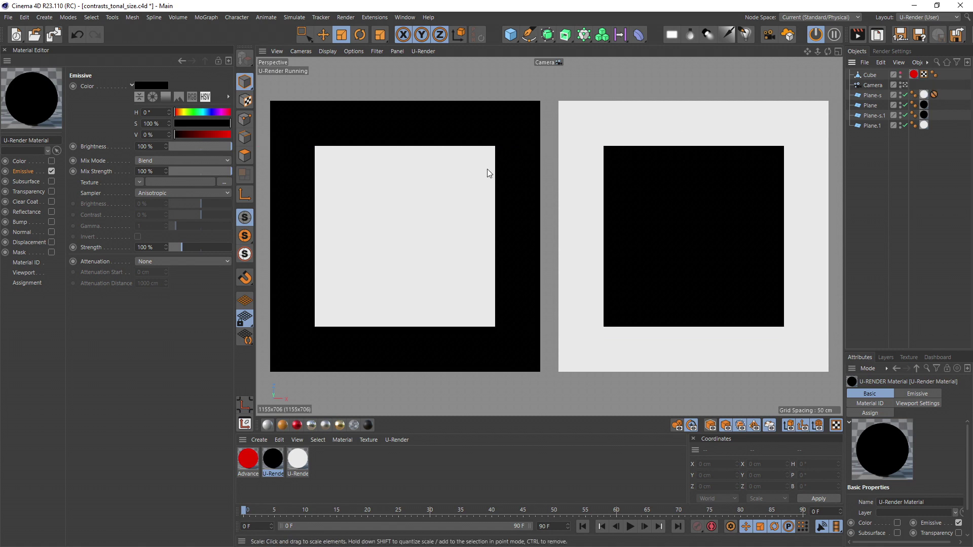
Tint the black material's emissive colour dark purple and saturate the white material to yellow.
click(185, 135)
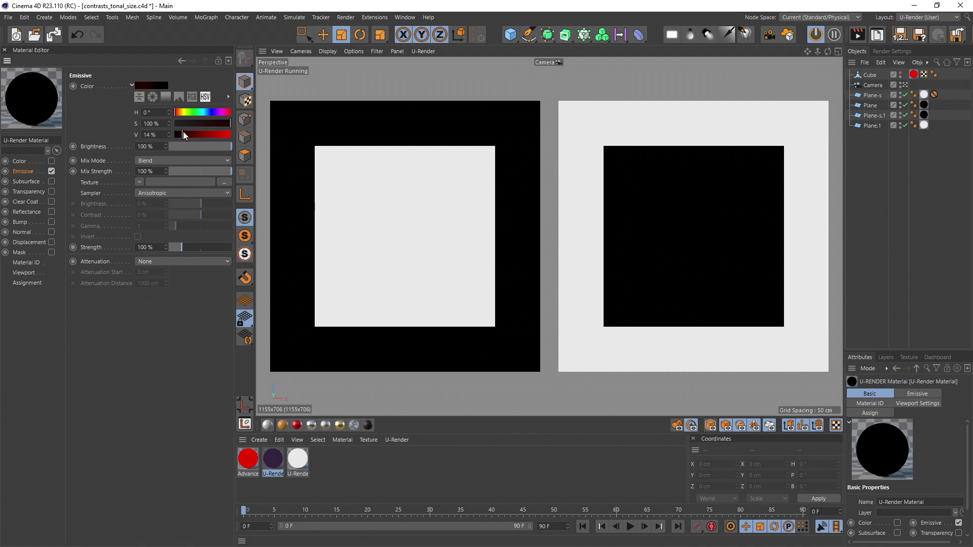
click(213, 112)
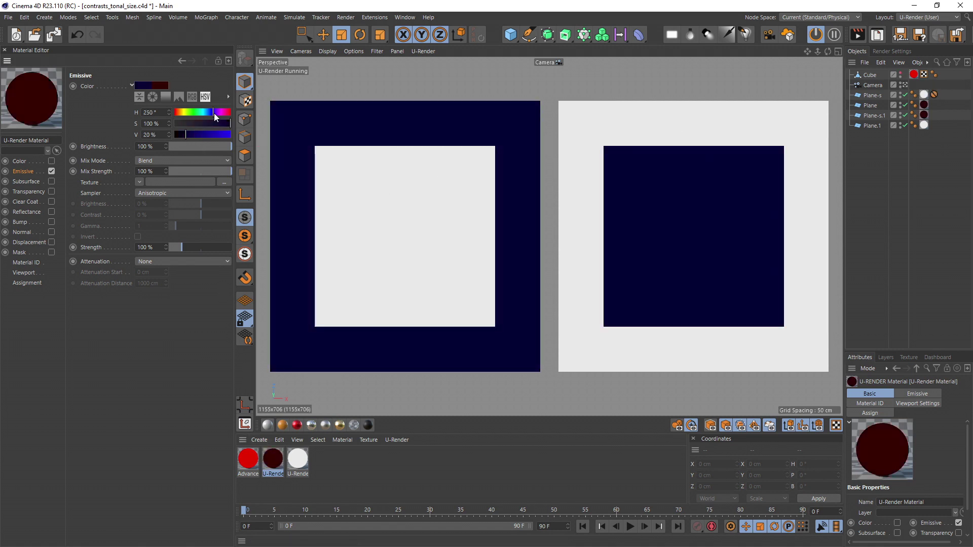
click(299, 460)
drag(182, 123, 218, 126)
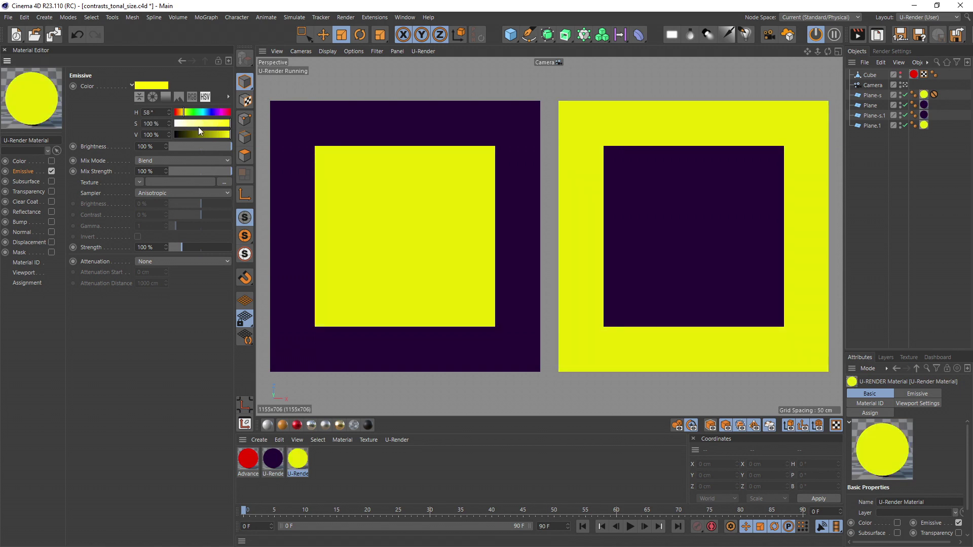
Check the purple and yellow materials, then raise the grass Displacement Strength to 100%.
click(273, 459)
click(299, 462)
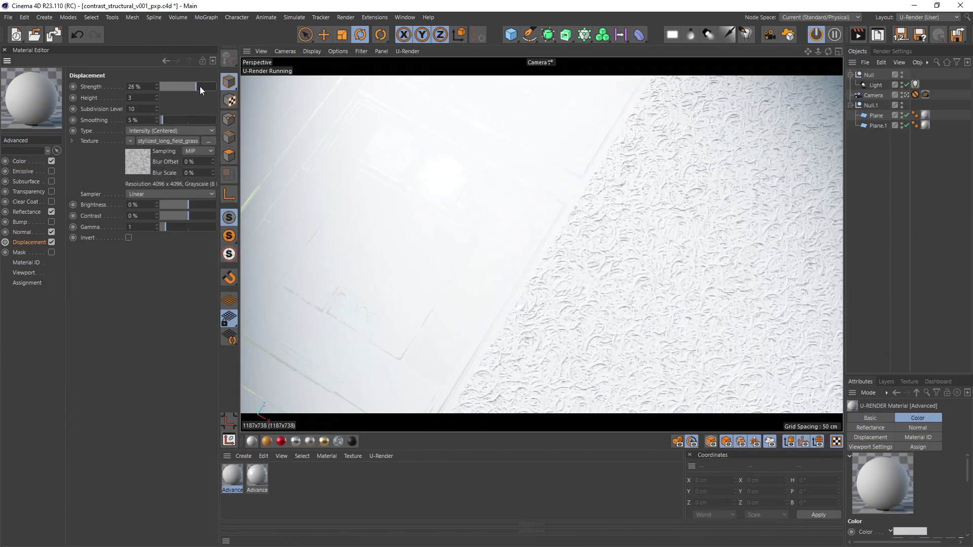
drag(200, 86, 218, 86)
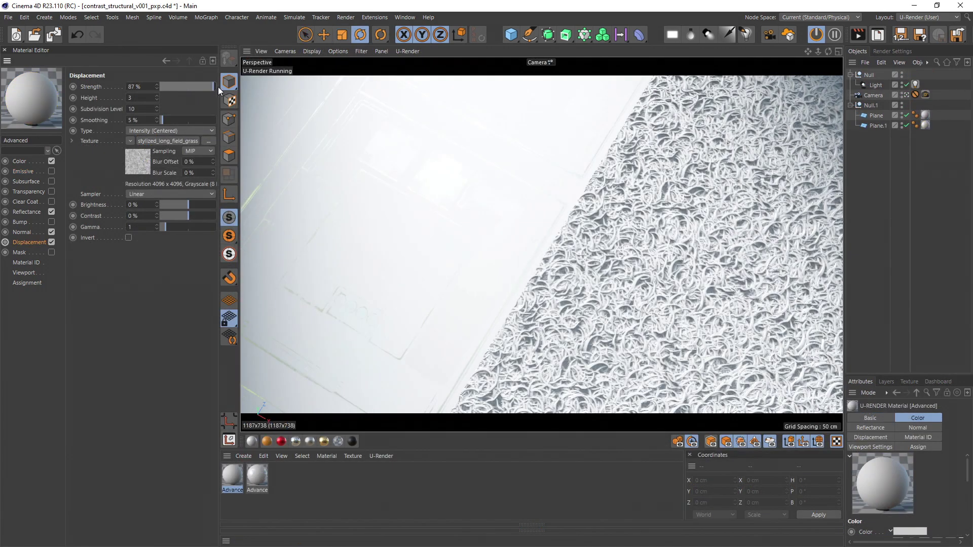
Set the panel material's Displacement Strength to 29% and enable its Normal map.
click(21, 232)
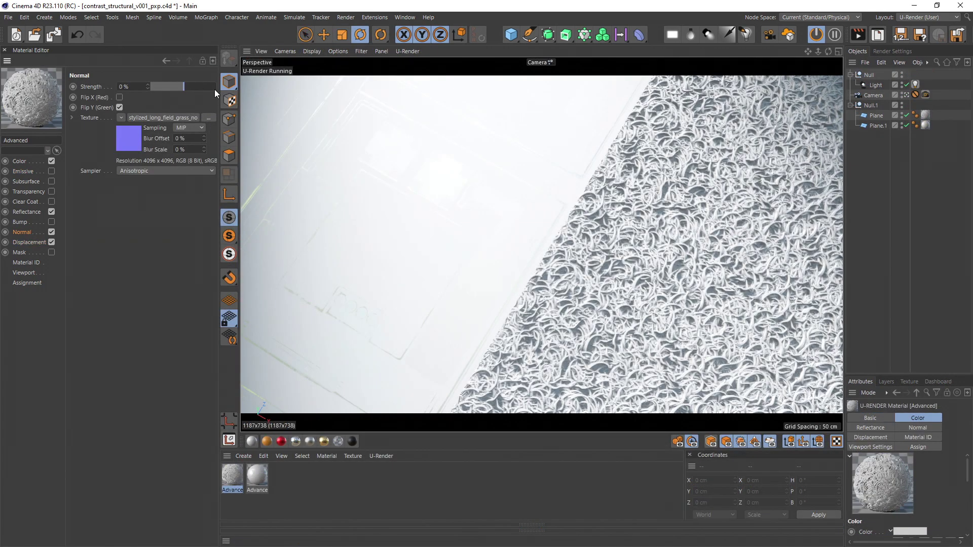
click(254, 475)
drag(192, 84, 199, 86)
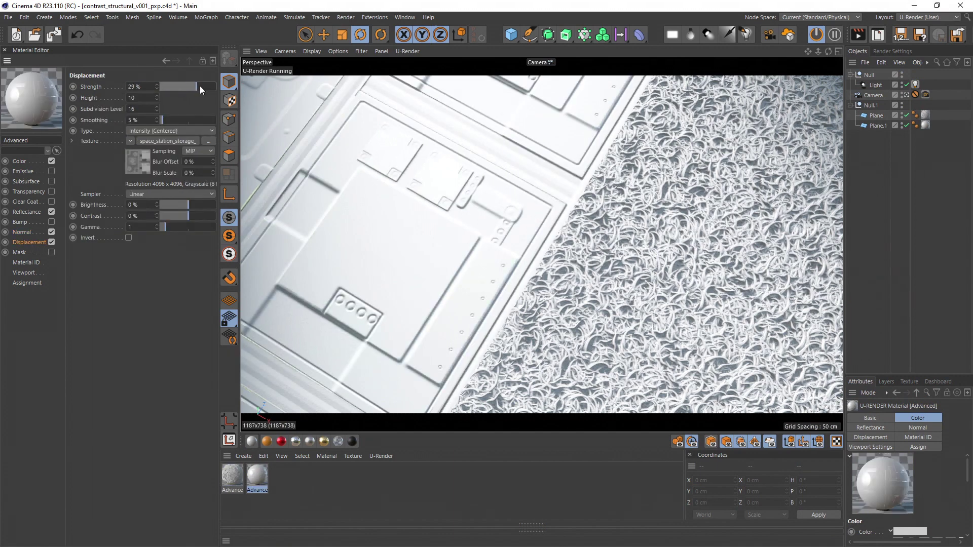
click(23, 232)
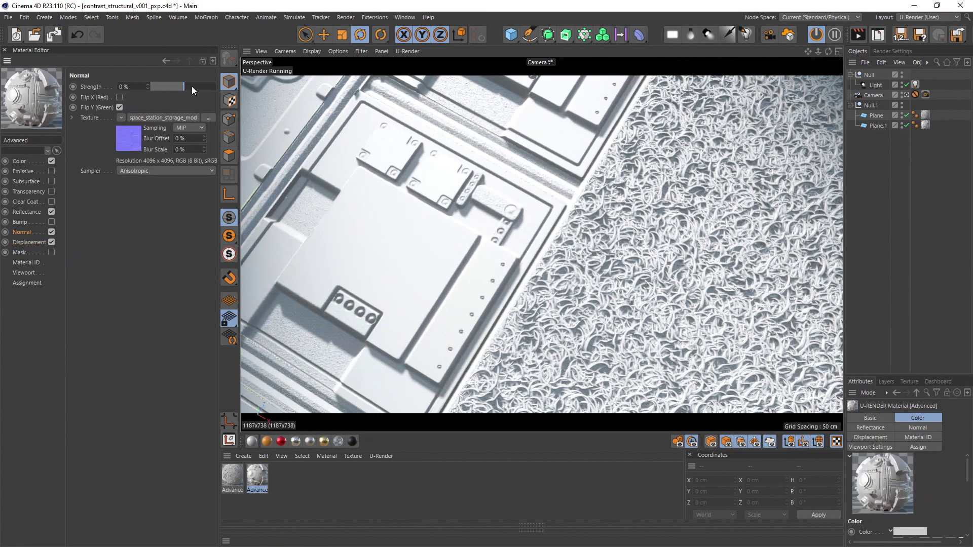
click(51, 232)
Raise Color Mix Strength to 100% on the panel and grass materials, turning them red and green.
click(29, 212)
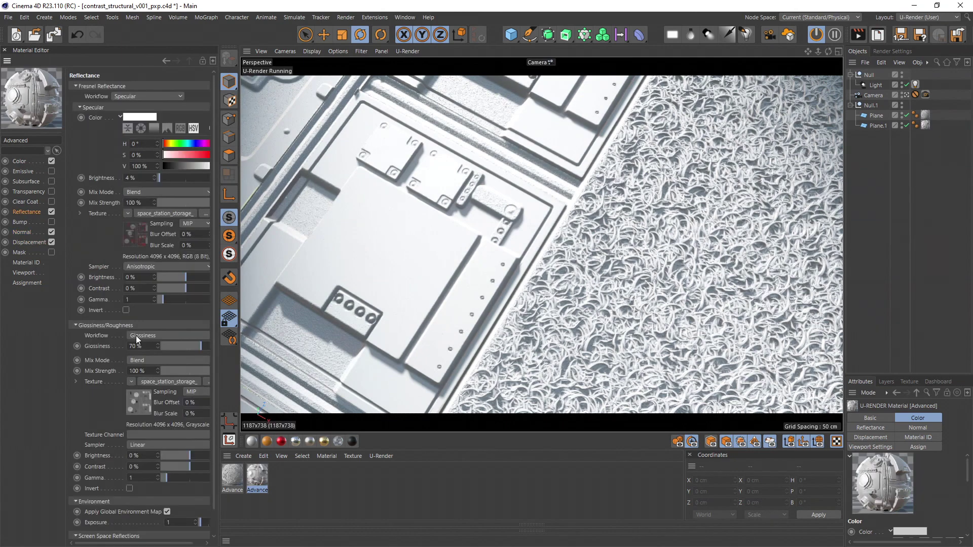
click(20, 161)
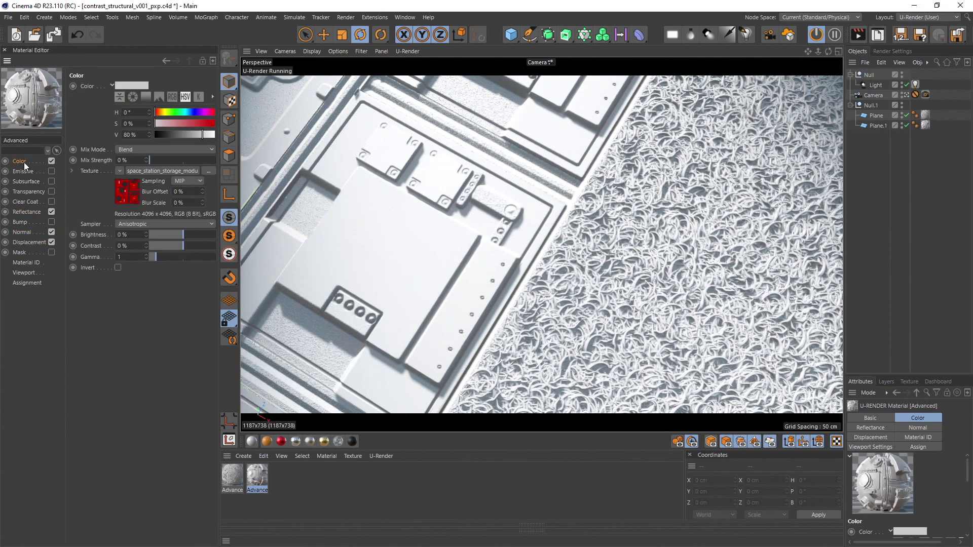
drag(157, 161, 221, 160)
click(232, 477)
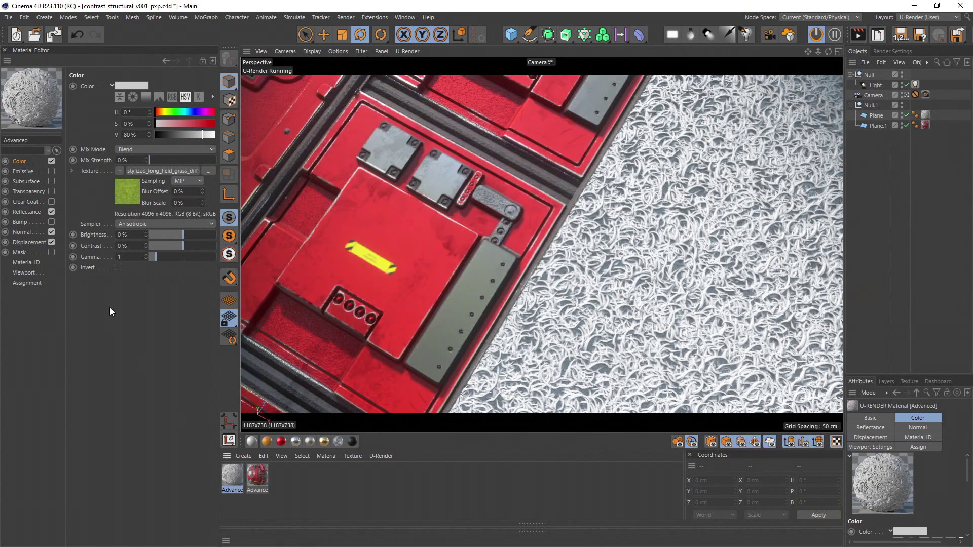
drag(177, 159, 236, 163)
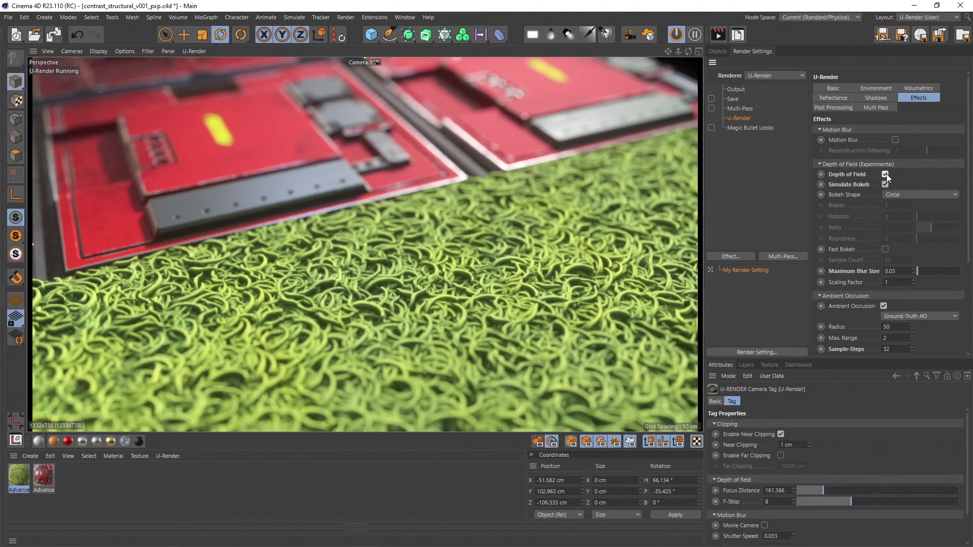
Enable Depth of Field in Render Settings Effects, toggling it off and on to compare the blur.
scroll(421, 242, up, 3)
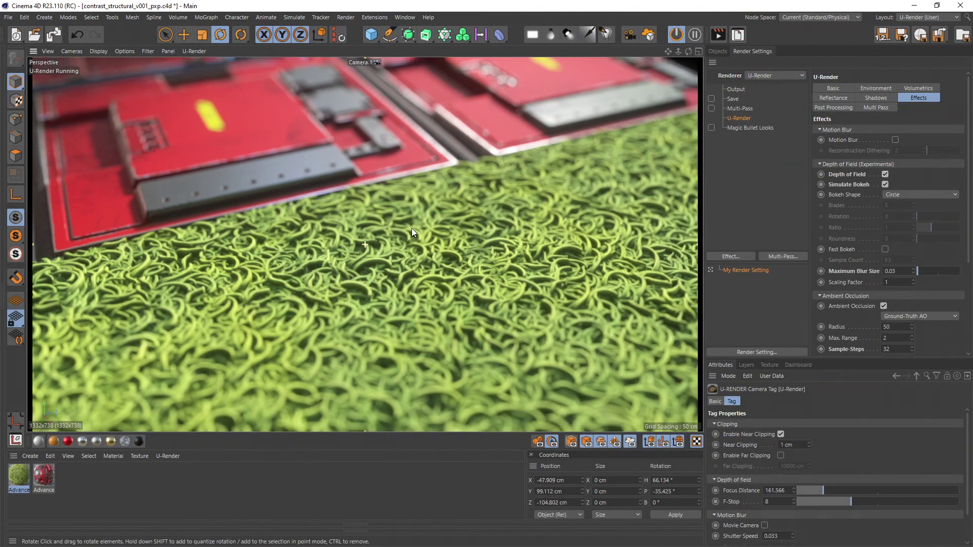
scroll(406, 230, up, 1)
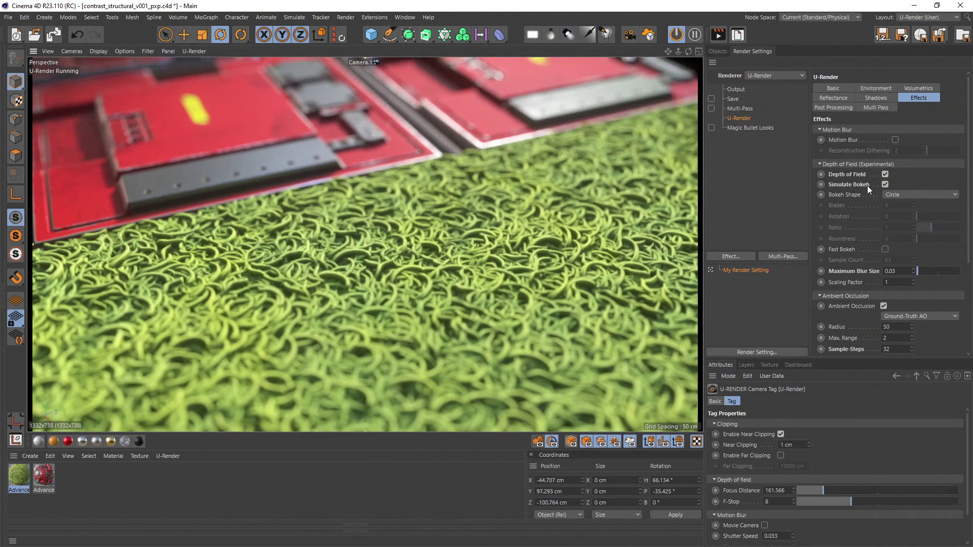
click(885, 174)
click(885, 174)
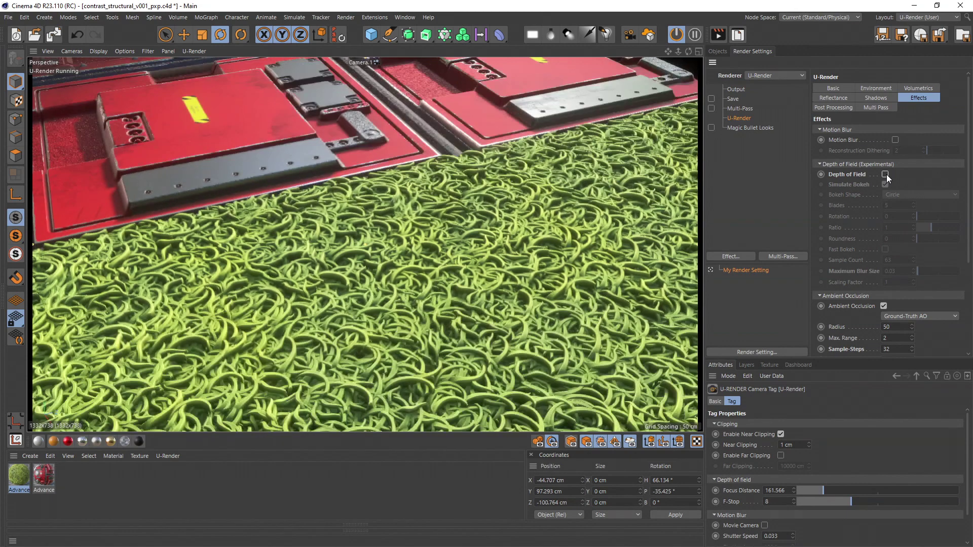
click(886, 175)
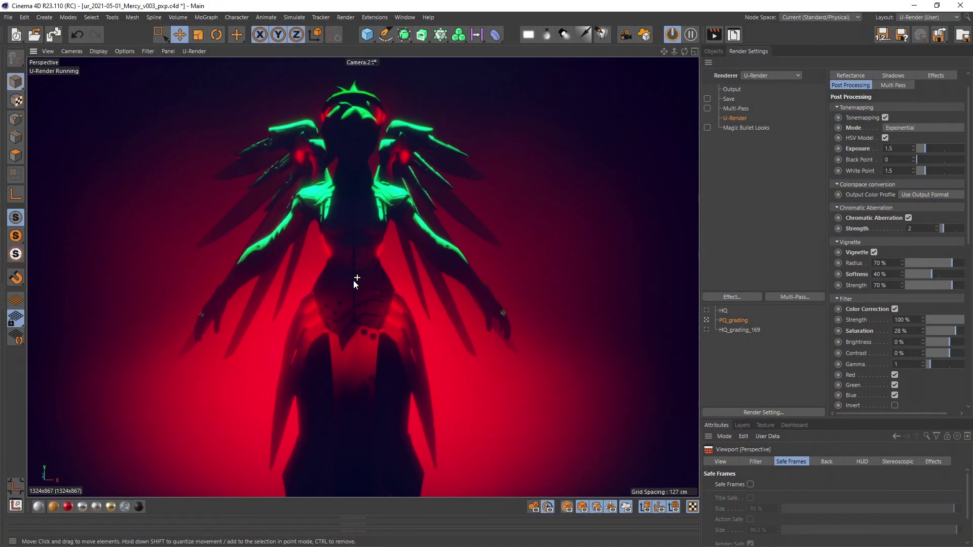
drag(948, 331, 919, 332)
mouse_move(355, 284)
alt+mouse_down()
mouse_move(282, 281)
mouse_move(364, 286)
mouse_move(343, 285)
mouse_move(360, 293)
alt+mouse_up()
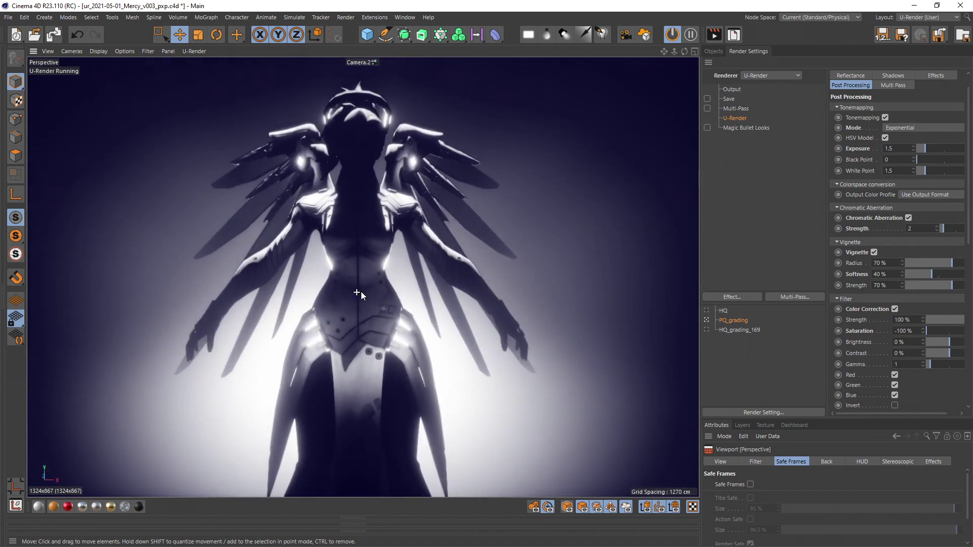
text(28)
key(Return)
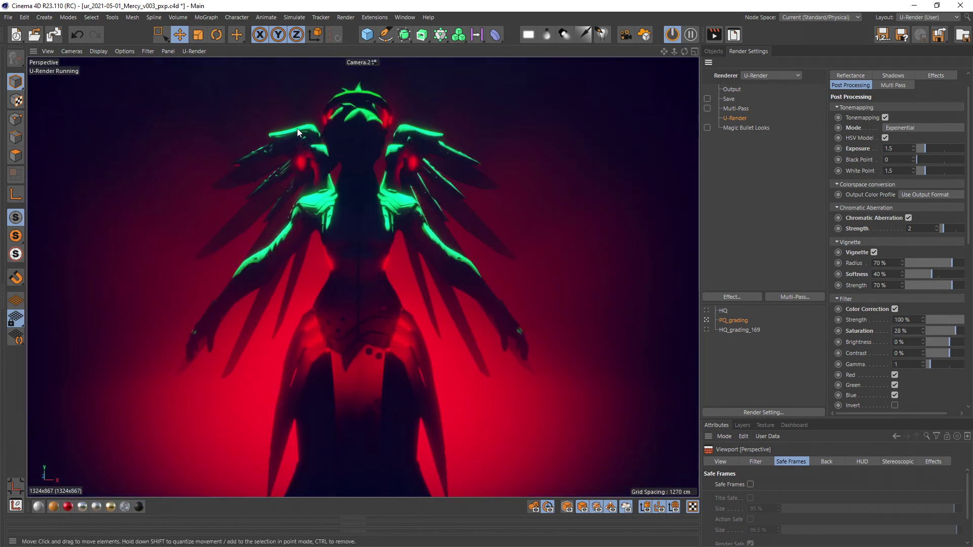
alt+drag(355, 292, 374, 312)
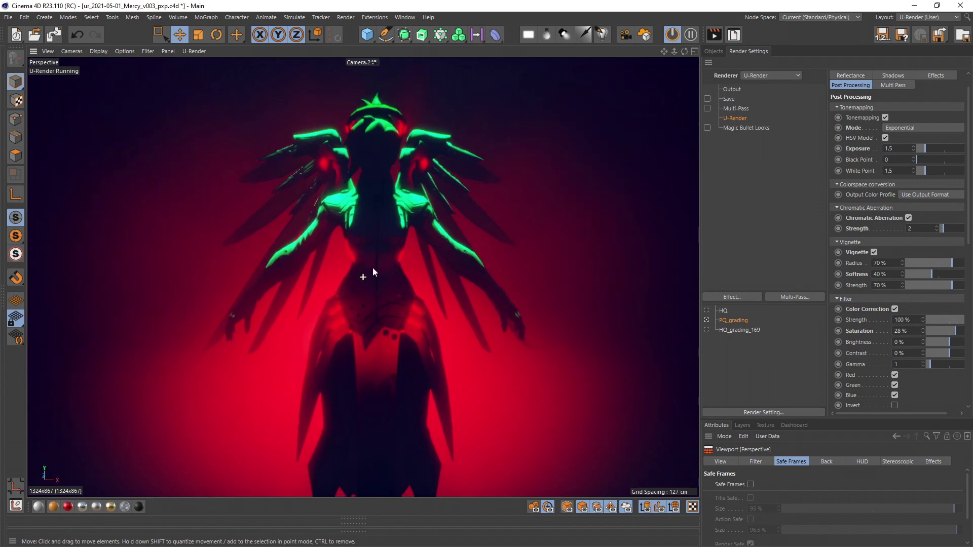
alt+drag(360, 213, 392, 311)
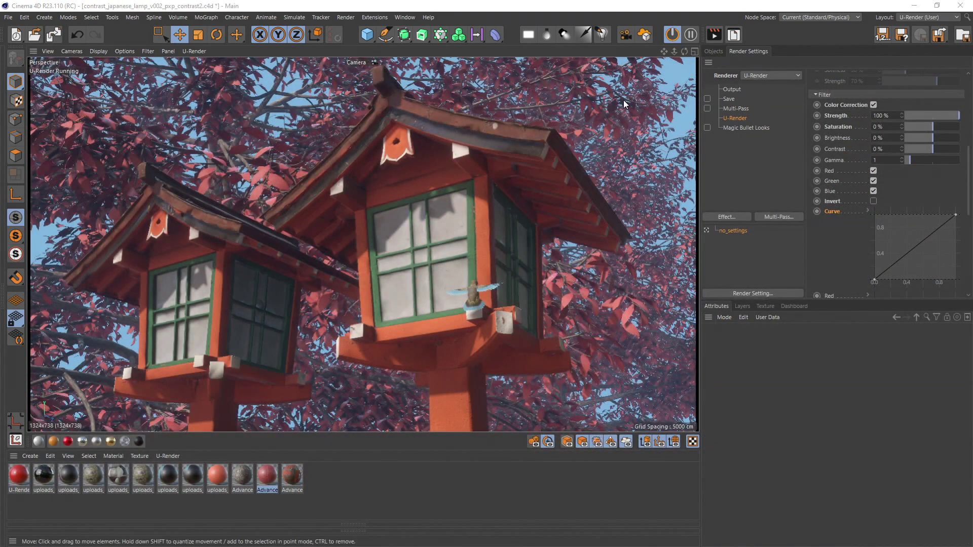
Render the lamp scene, close Picture Viewer, resume live rendering, and drop Saturation to -100%.
click(714, 34)
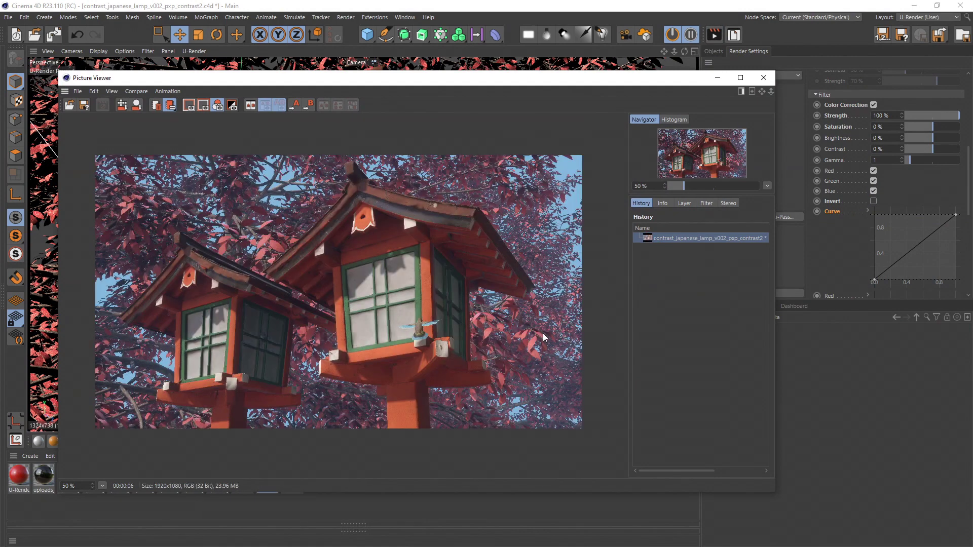
click(764, 78)
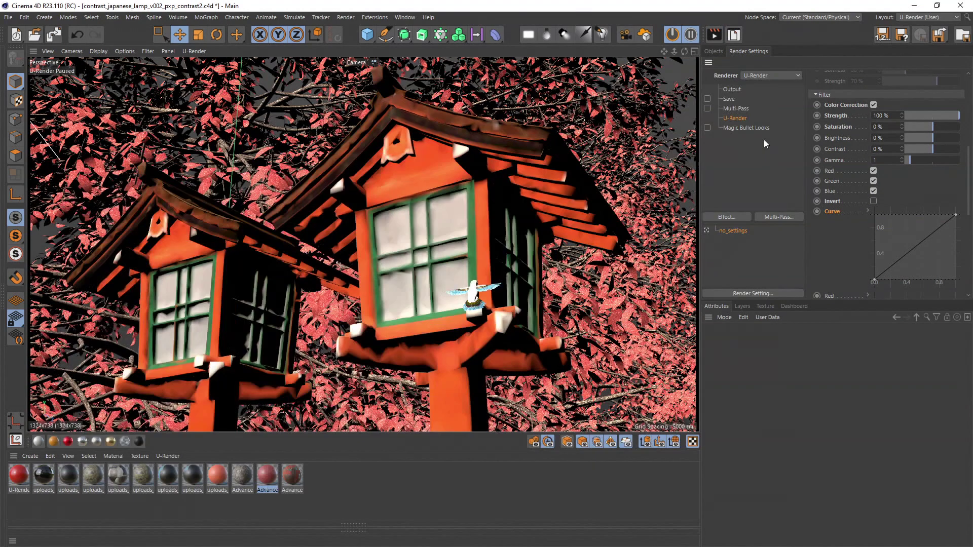
click(691, 36)
drag(847, 299, 848, 411)
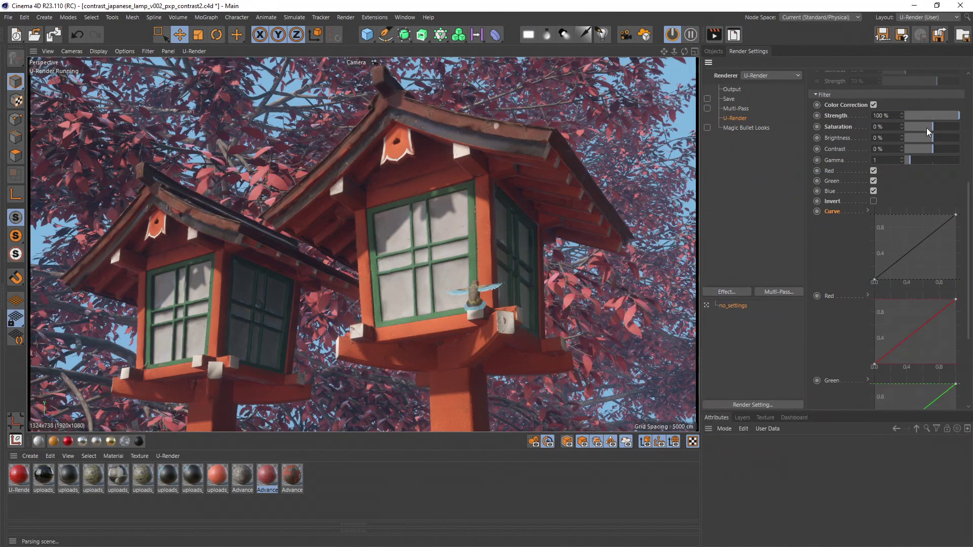
drag(929, 125, 910, 127)
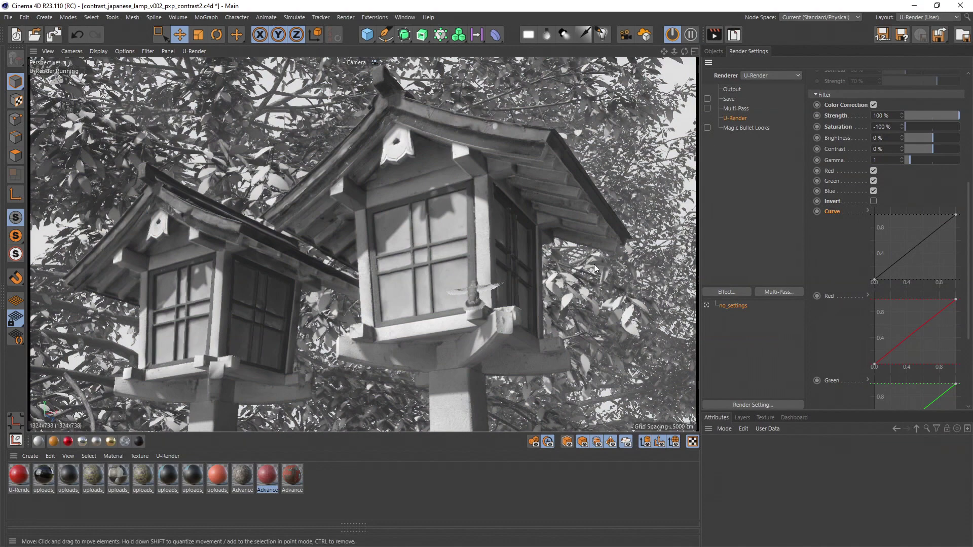
Raise the lamp light's U-Render tag Intensity to 300%, then to 400%.
click(713, 51)
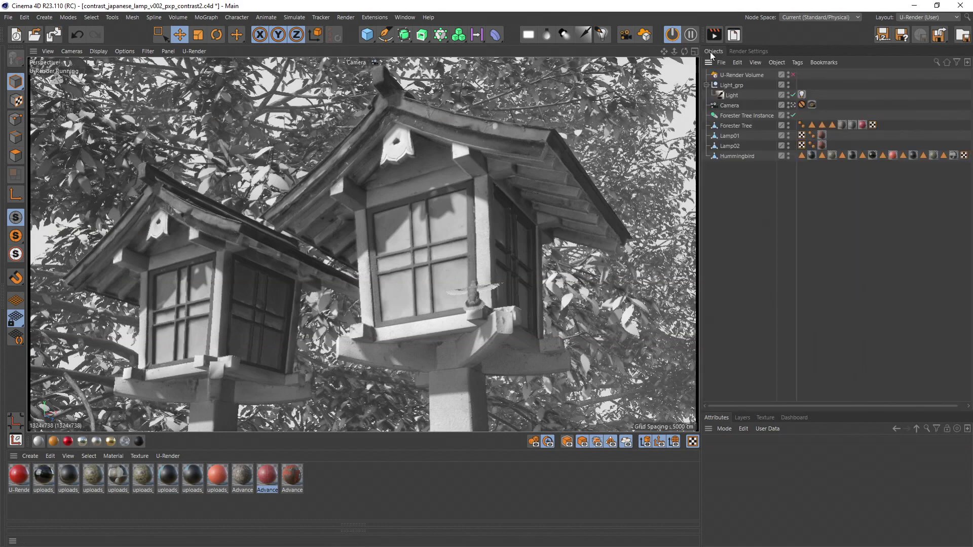
click(803, 95)
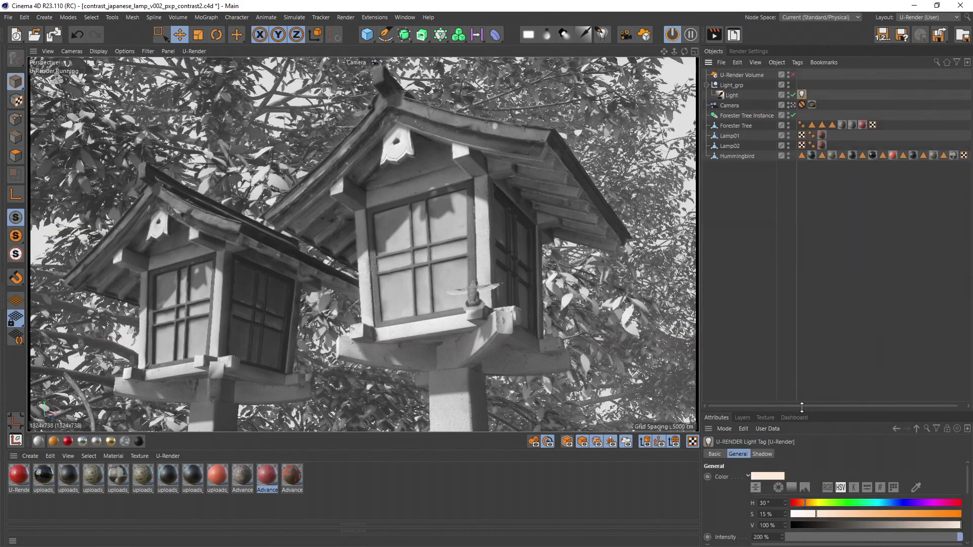
drag(802, 408, 802, 376)
double_click(774, 503)
text(300)
key(Return)
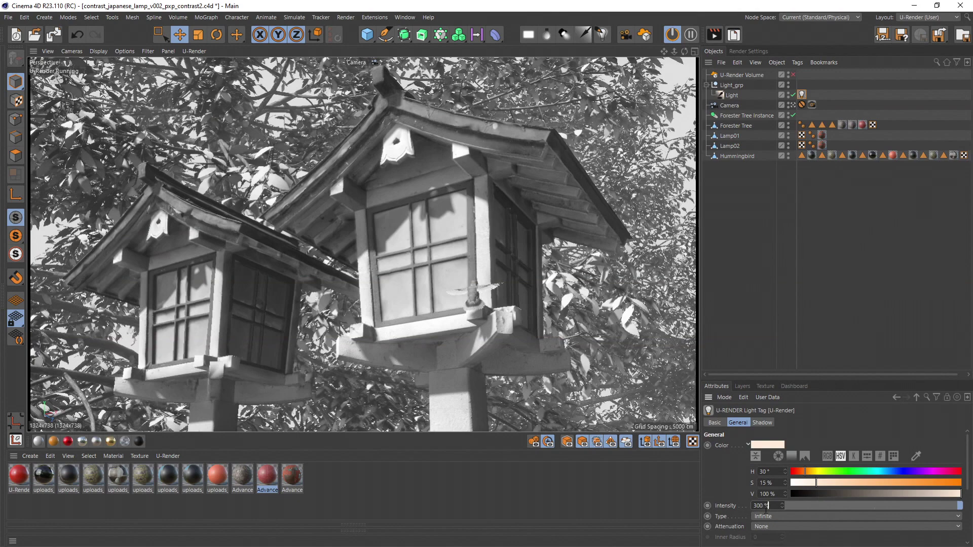
double_click(767, 505)
text(400)
key(Return)
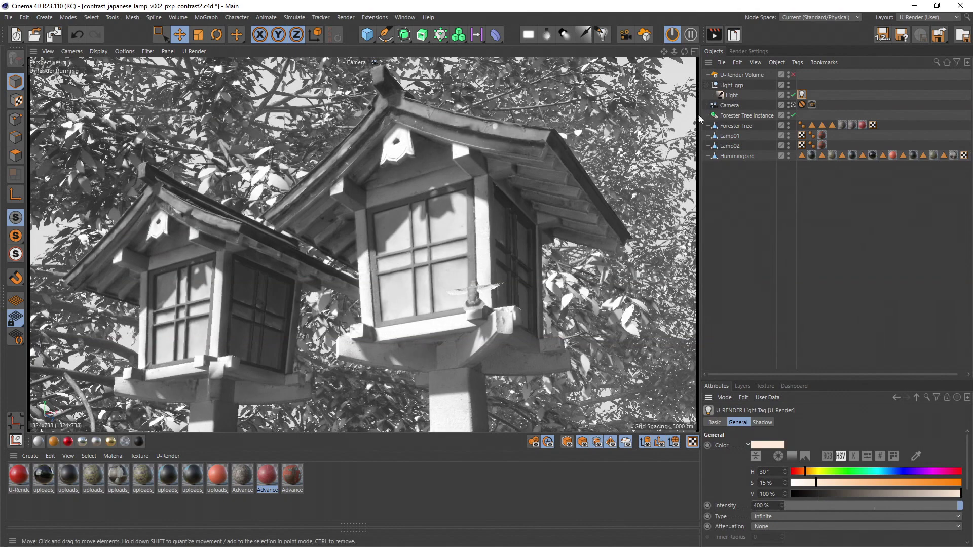
click(749, 51)
Set the Color Correction Saturation to -10%.
double_click(882, 126)
key(BackSpace)
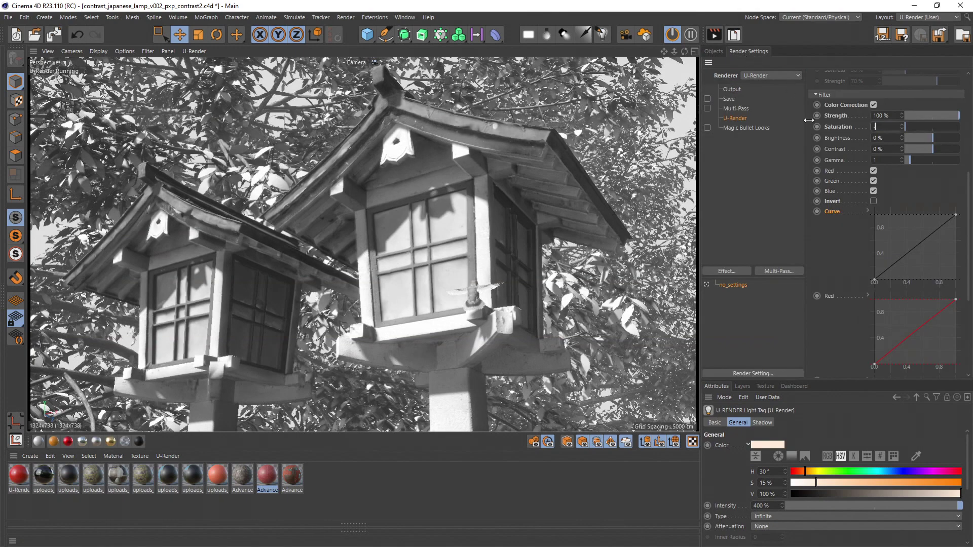
text(-10)
key(Return)
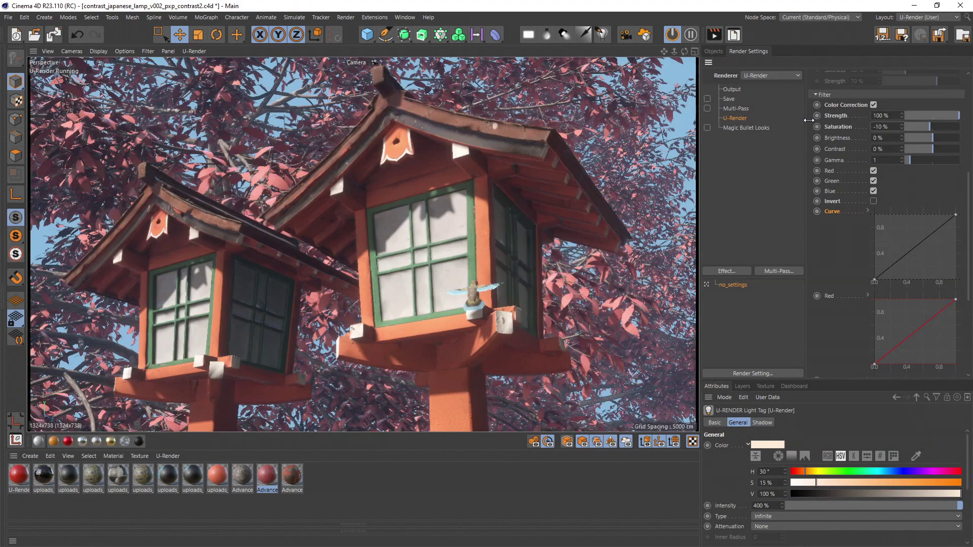
Shape the correction curve into an Ease Ease S-curve with added points lifting the highlights.
right_click(907, 233)
mouse_move(897, 400)
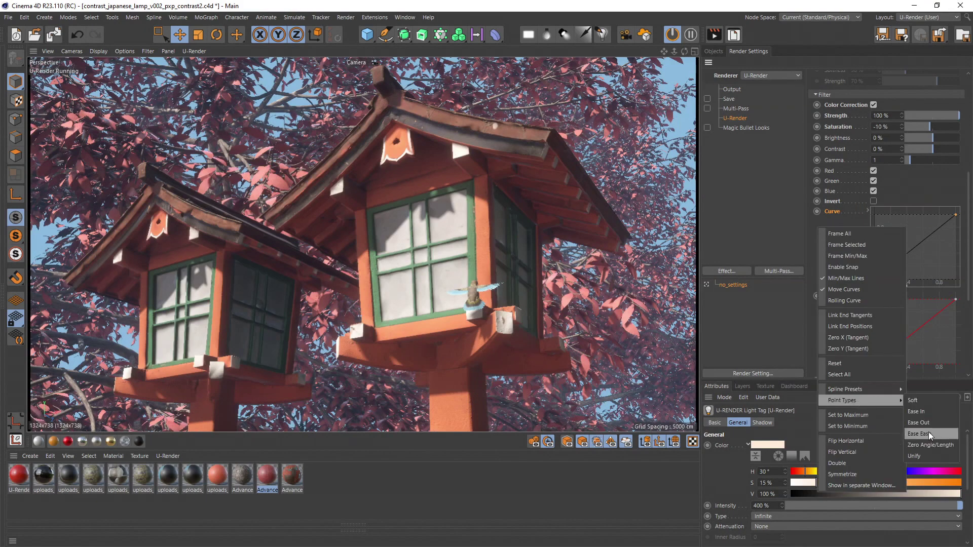
click(919, 434)
click(930, 226)
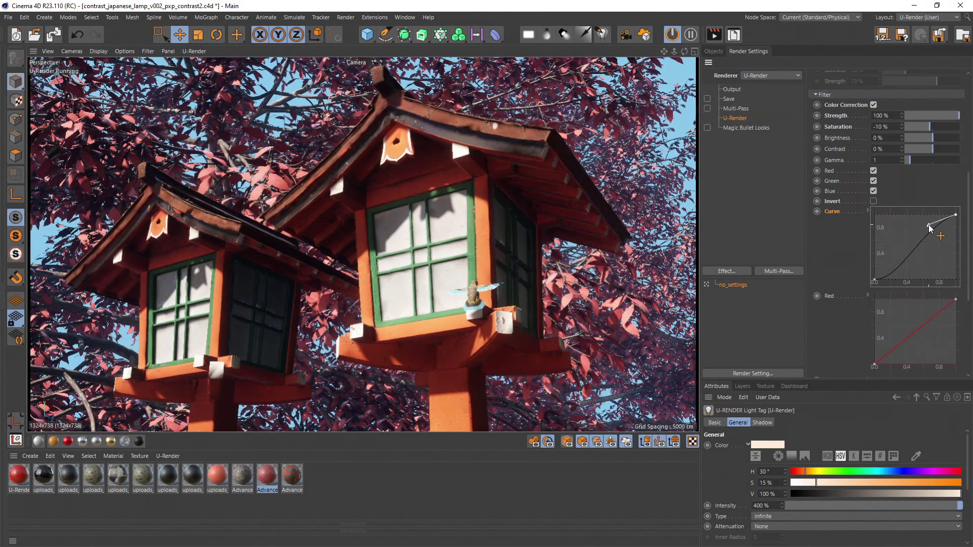
drag(930, 226, 885, 280)
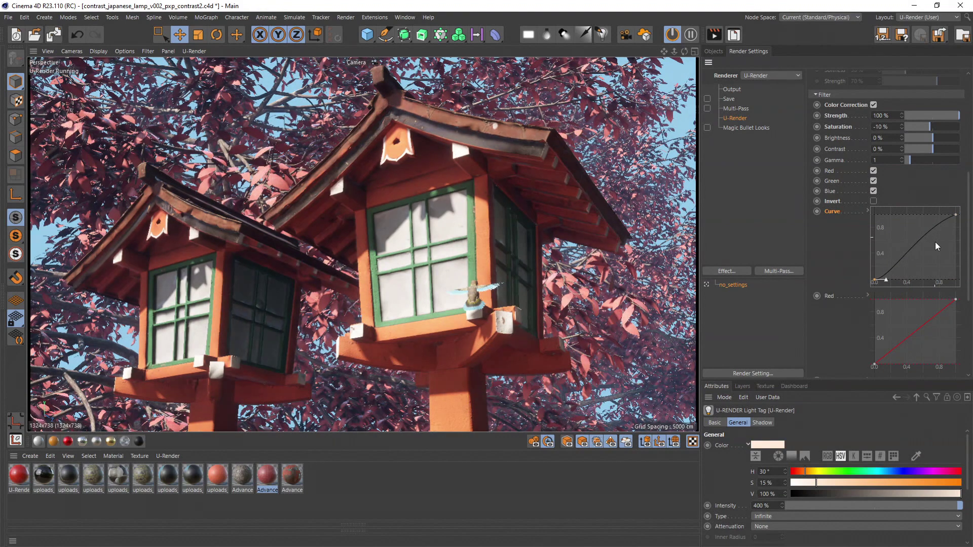
click(923, 222)
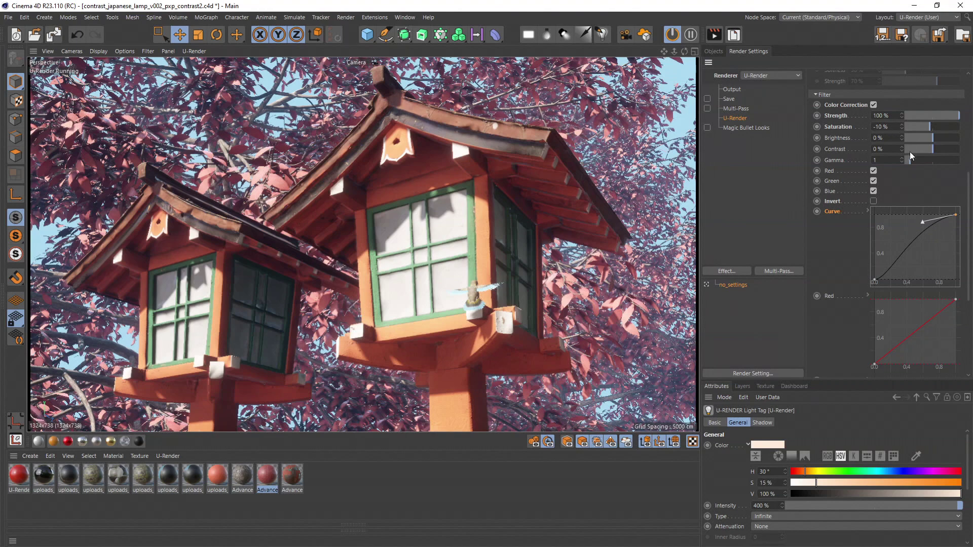
Toggle Color Correction off and on to compare, then open the leaf material for editing.
click(874, 105)
click(874, 105)
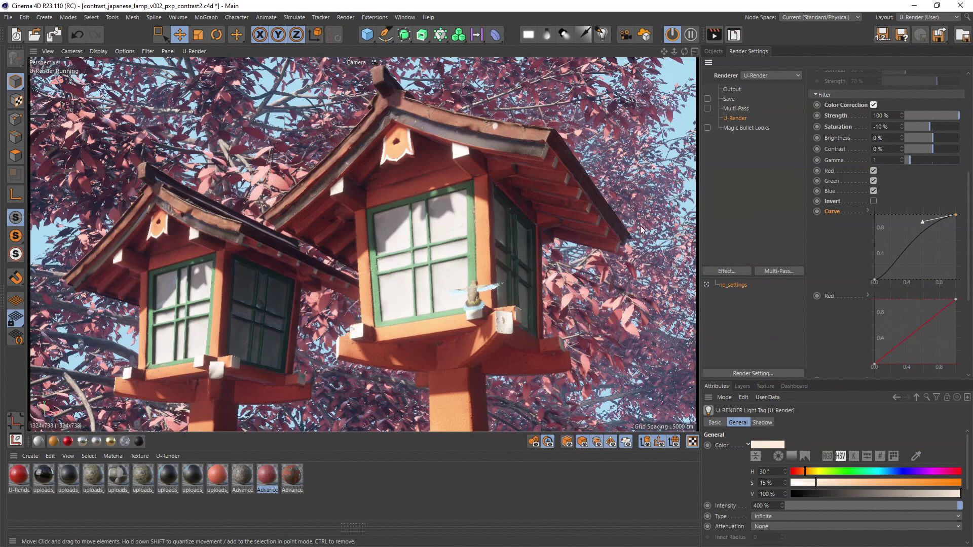
double_click(272, 476)
Set the leaf material's color texture shader to Hue 116°, Saturation -8%, Lightness -3%.
click(20, 161)
click(148, 170)
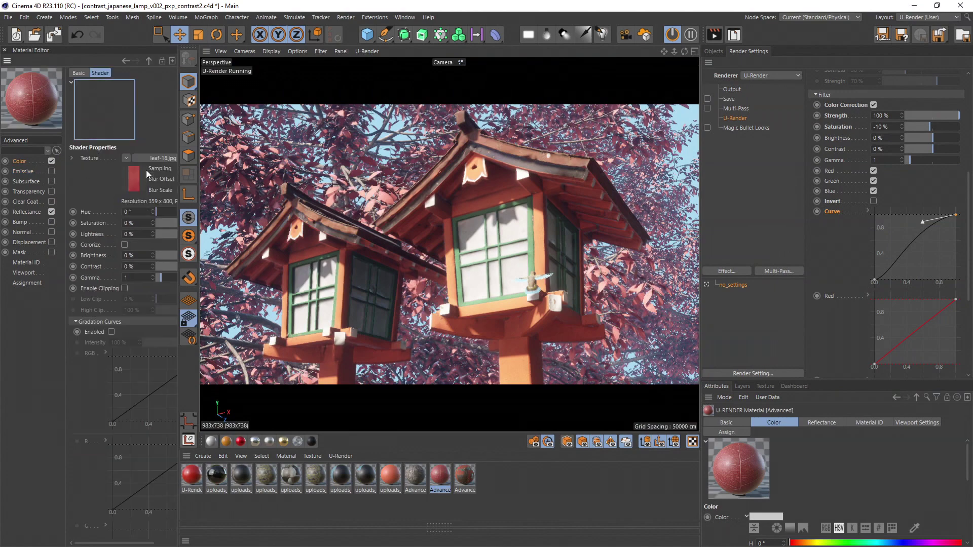
mouse_move(160, 210)
mouse_down()
mouse_move(181, 223)
mouse_move(173, 212)
mouse_up()
click(179, 234)
click(181, 222)
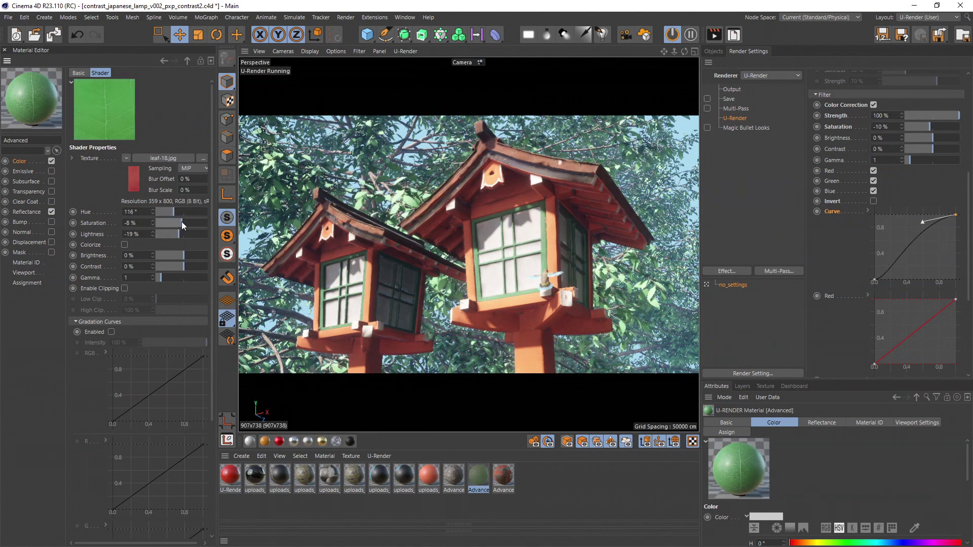
click(183, 233)
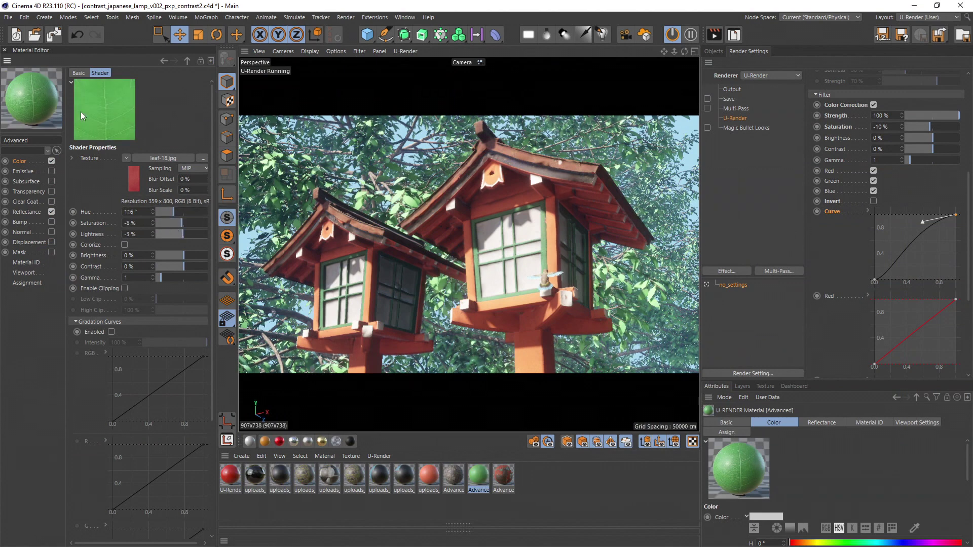
click(4, 50)
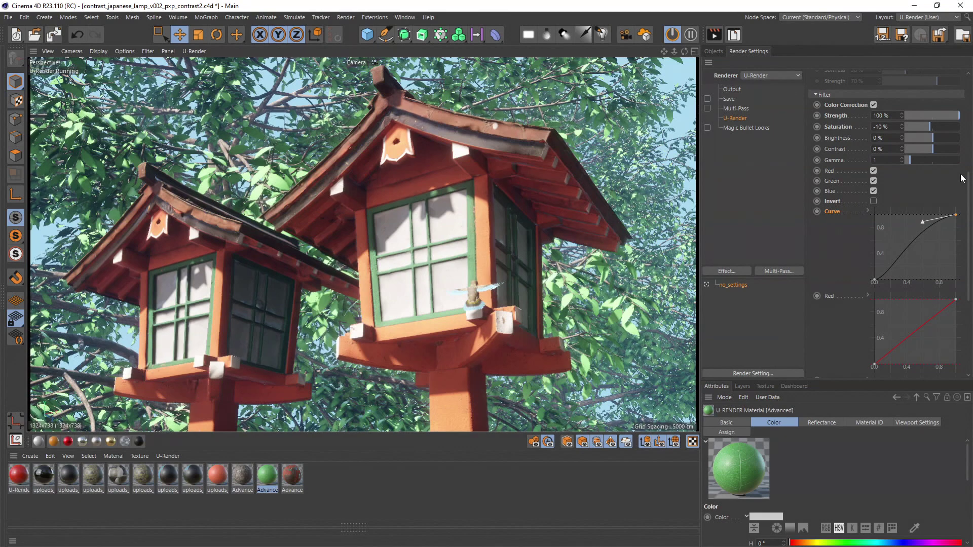
Enable Depth of Field in the U-Render effects and render the scene to the Picture Viewer.
scroll(970, 156, up, 5)
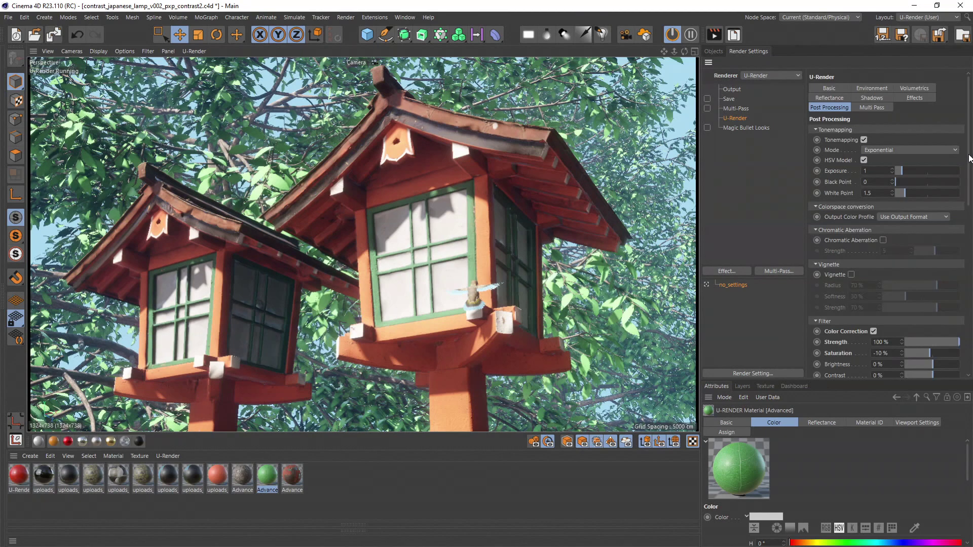
click(916, 98)
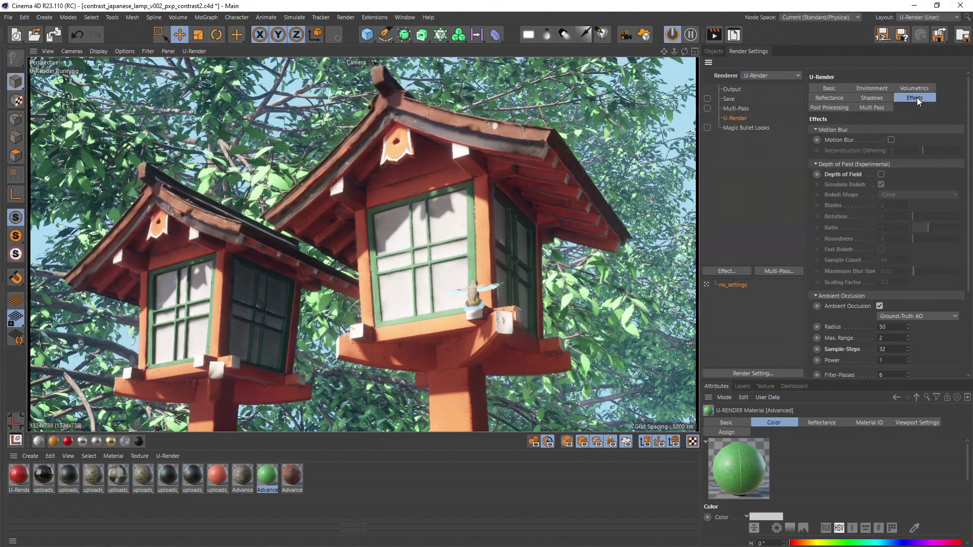
click(881, 174)
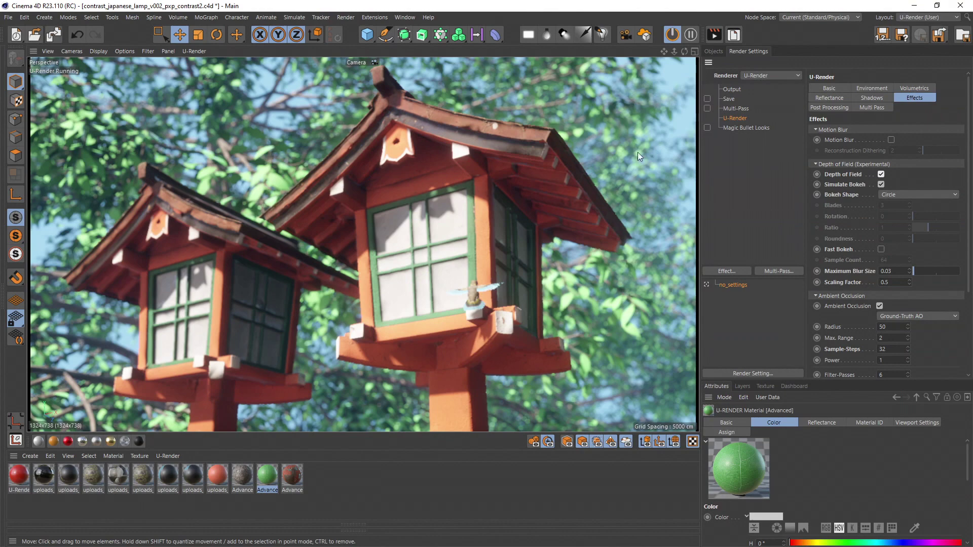
click(714, 35)
Maximize the Picture Viewer window and zoom the render image.
click(754, 76)
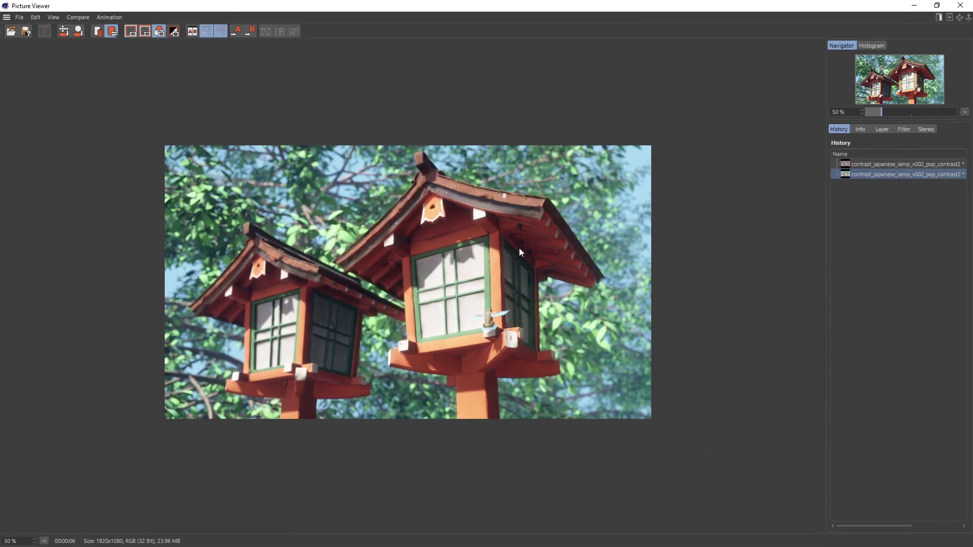
scroll(519, 247, up, 2)
scroll(684, 219, down, 1)
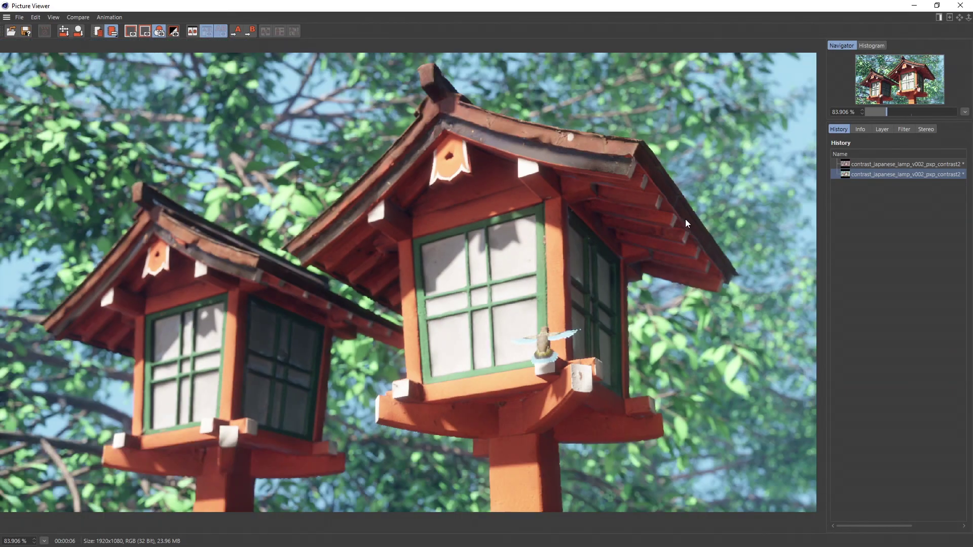
Flip through History between the red-leaf and green-leaf renders, ending on the green-leaf version.
click(872, 164)
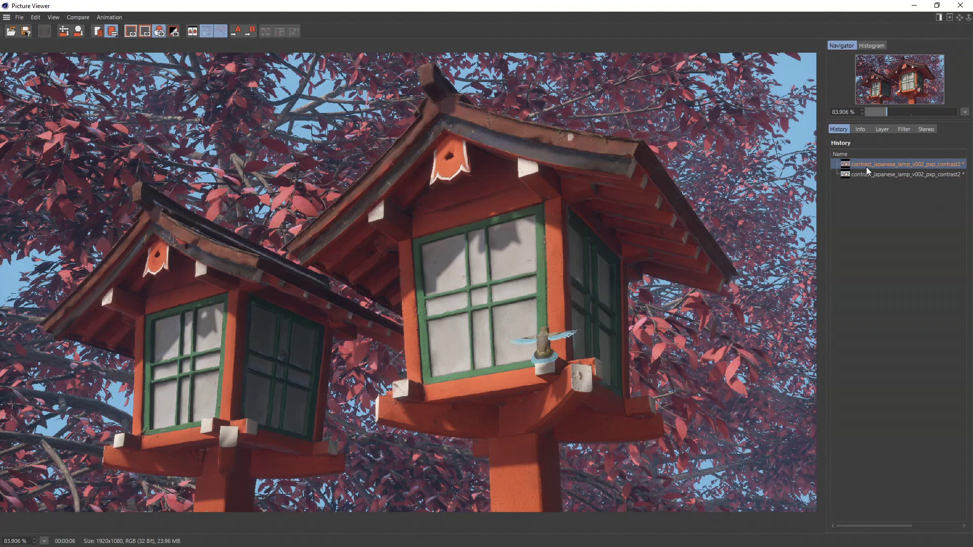
key(Down)
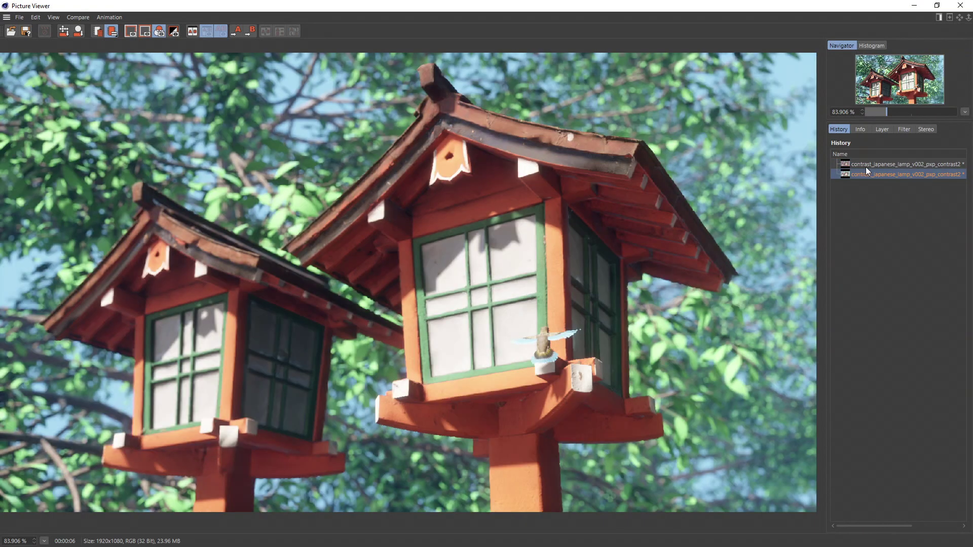
key(Up)
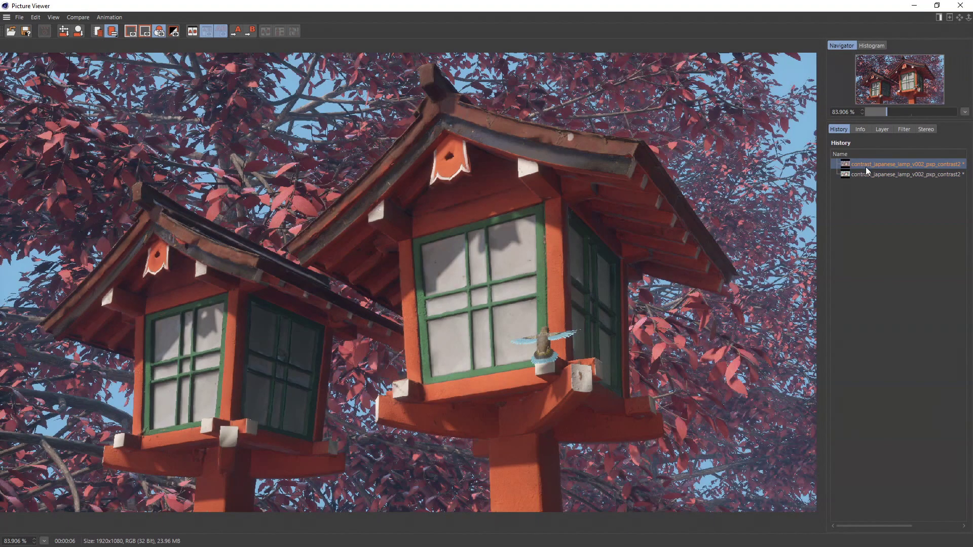
key(Down)
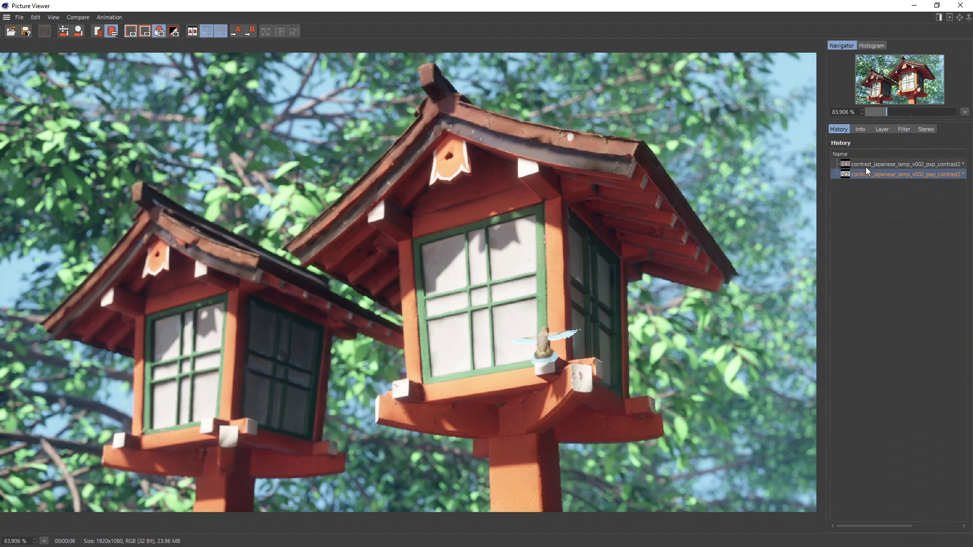
key(Up)
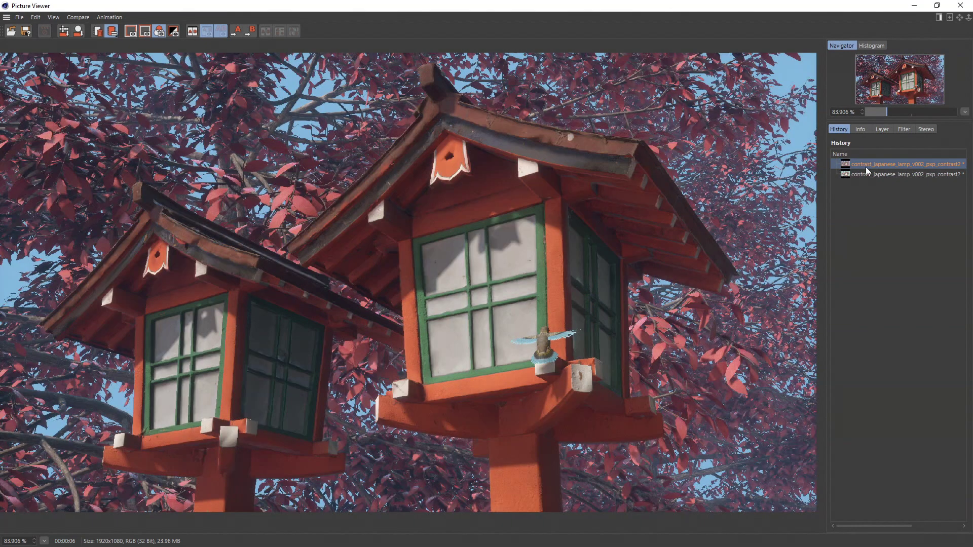
key(Down)
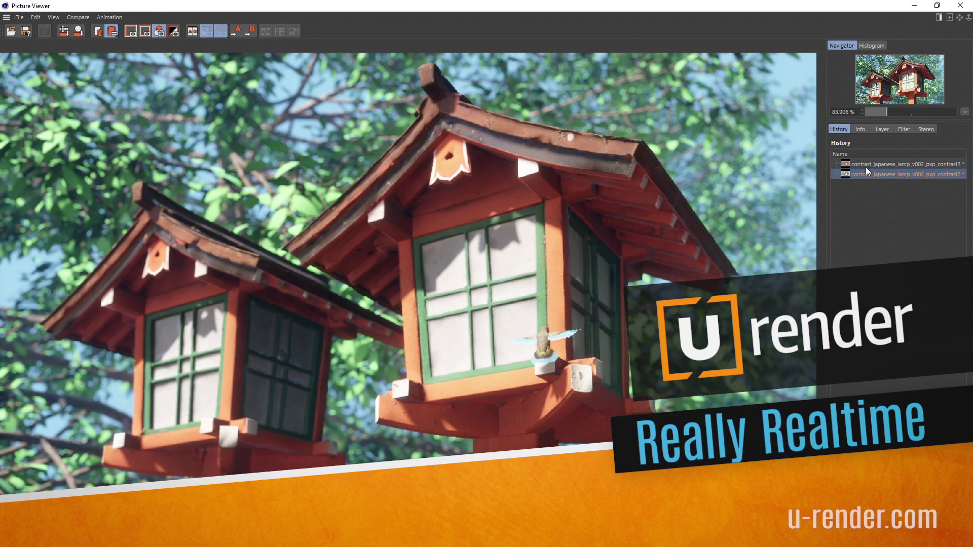